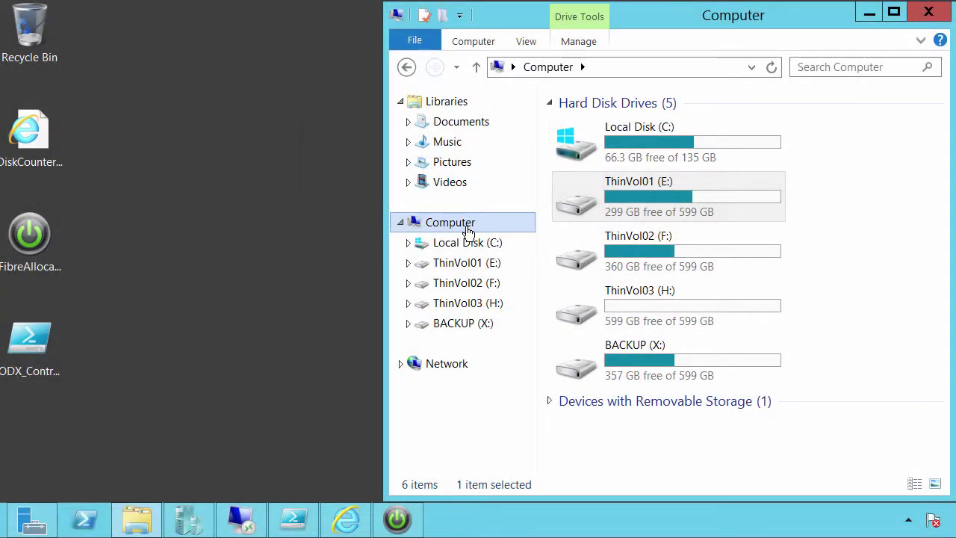
# Step: Show the computer's drive overview and launch the thin pool allocation monitor from its desktop shortcut
pyautogui.click(467, 231)
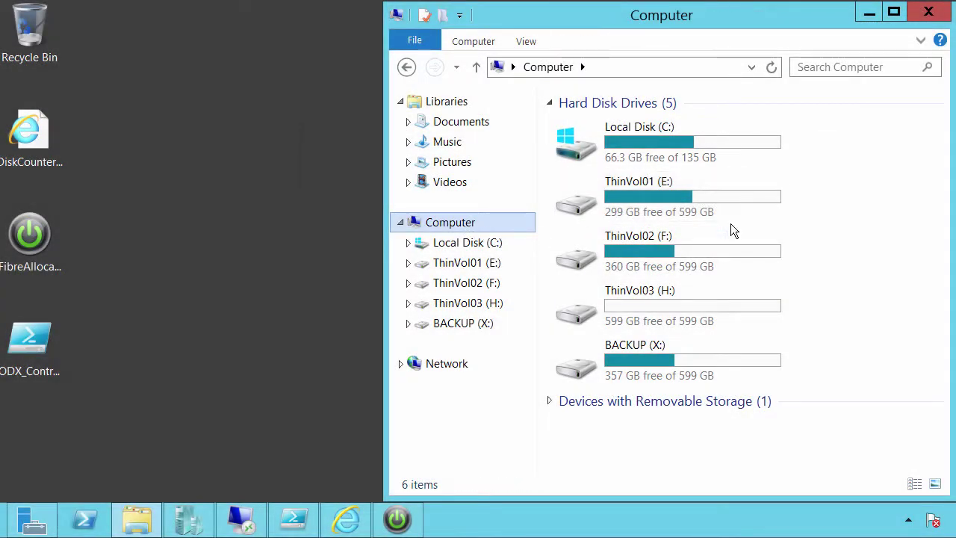
pyautogui.click(827, 200)
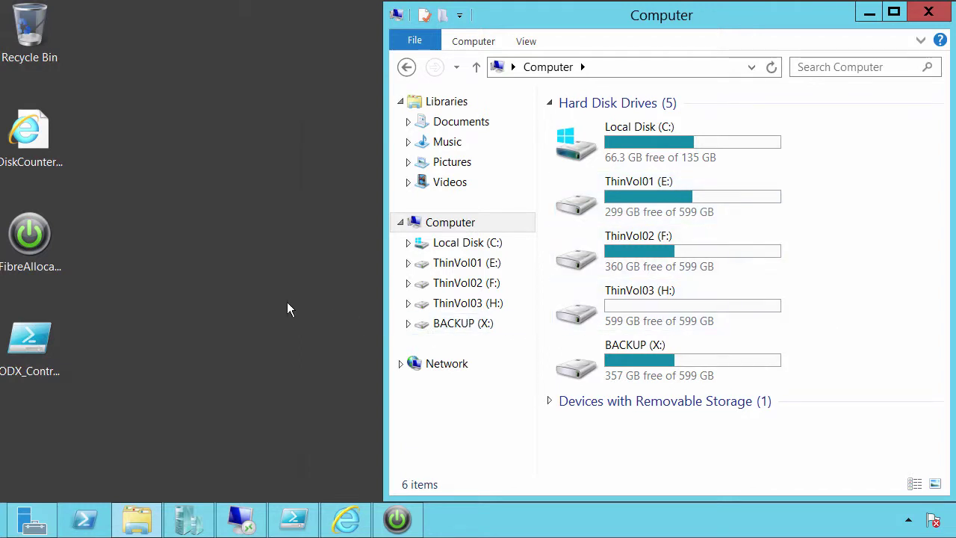
pyautogui.click(28, 237)
pyautogui.click(29, 238)
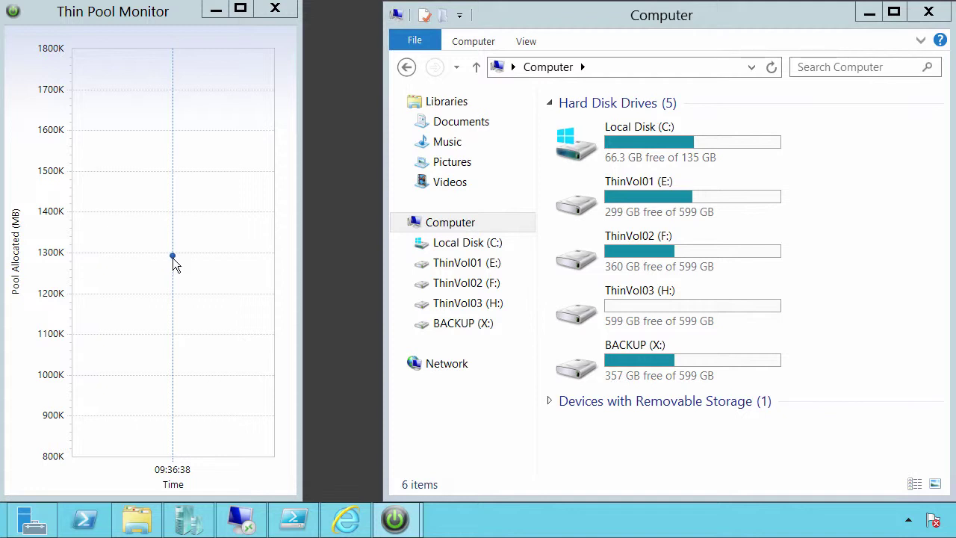
pyautogui.moveTo(173, 257)
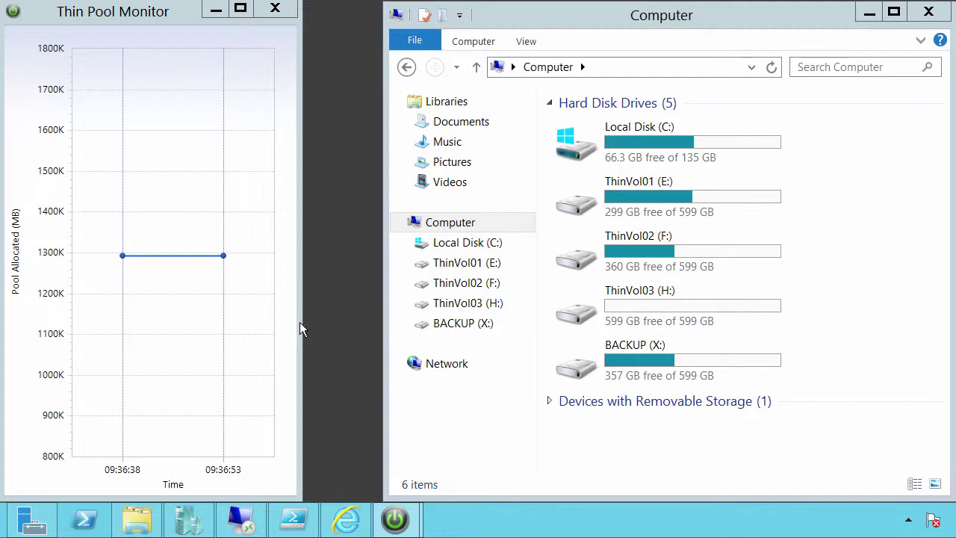
# Step: Switch to PowerShell ISE and run only the Get-ItemProperty line of ODX_Control.ps1 to check FilterSupportedFeaturesMode
pyautogui.click(291, 520)
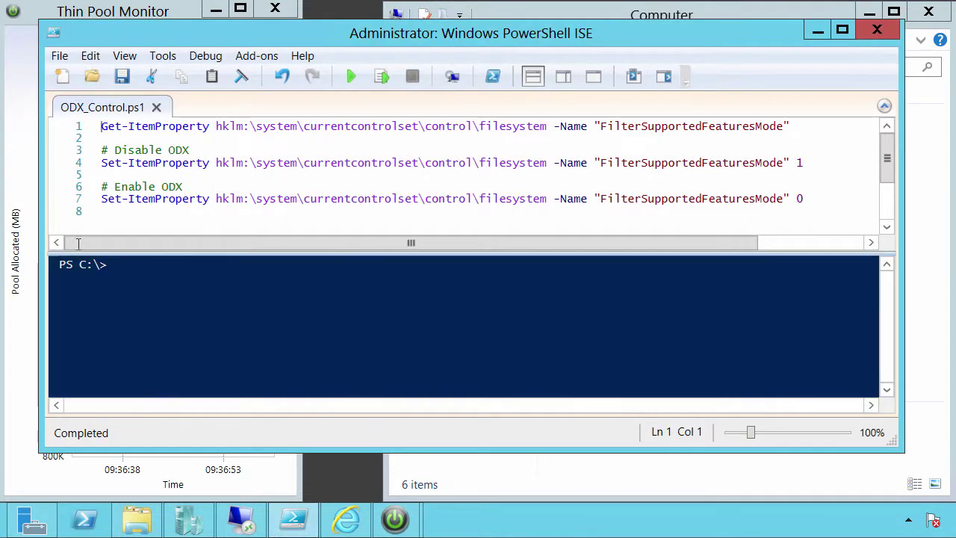
pyautogui.click(54, 131)
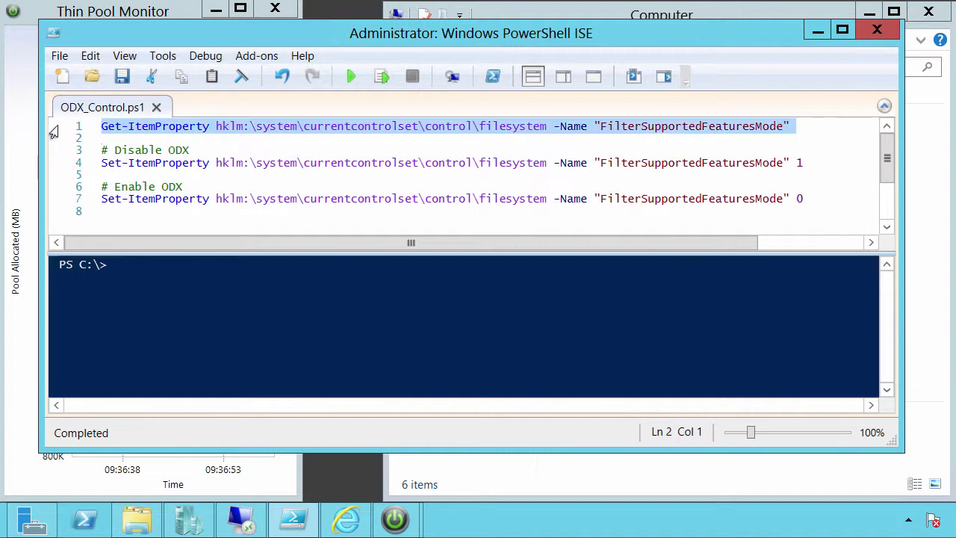
pyautogui.click(383, 76)
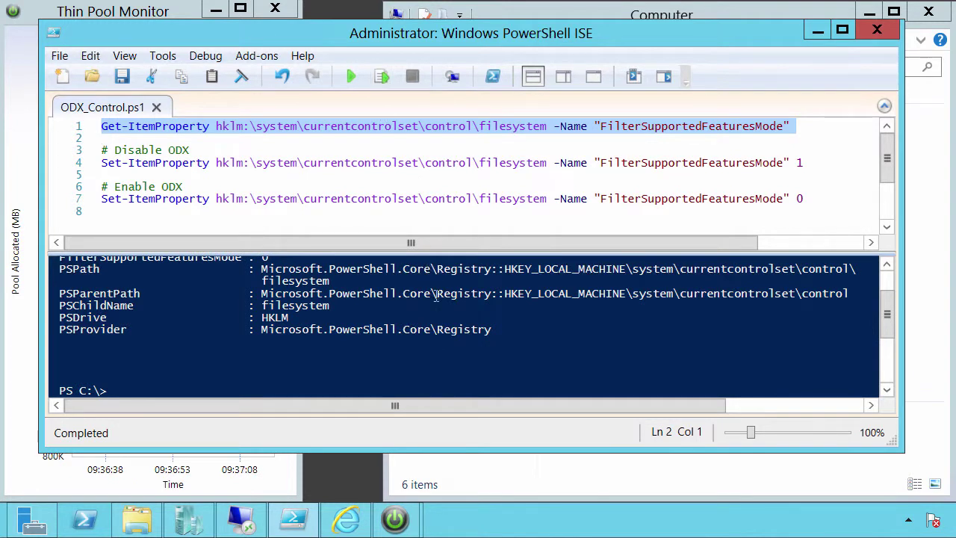
pyautogui.scroll(1, 453, 308)
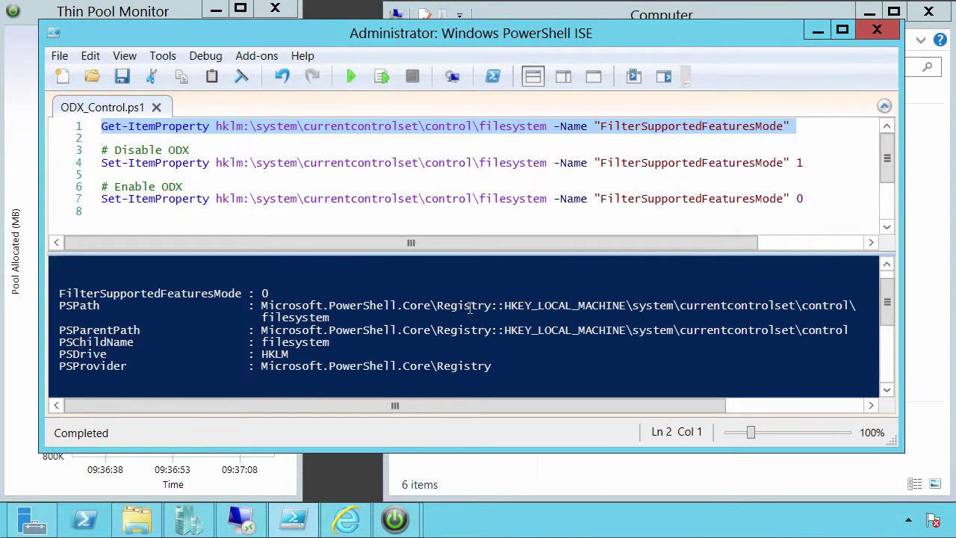
pyautogui.click(72, 293)
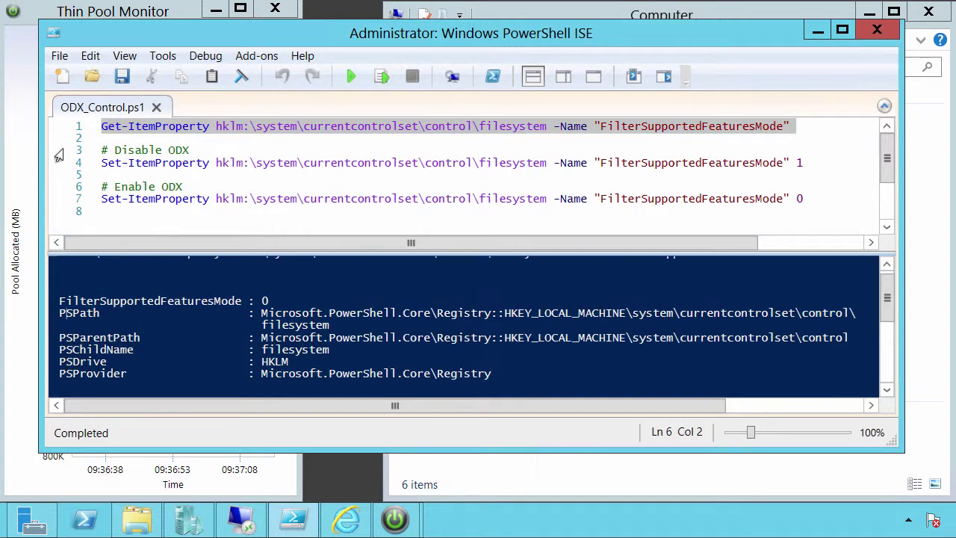
# Step: Run only the Disable ODX lines of the script, setting FilterSupportedFeaturesMode to 1, and minimize the script editor
pyautogui.moveTo(58, 153); pyautogui.dragTo(52, 172)
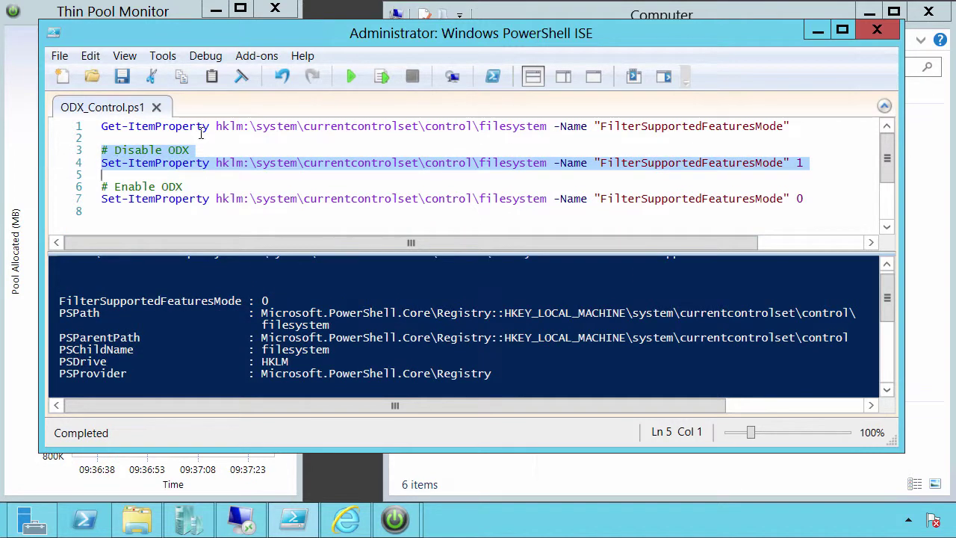
pyautogui.click(380, 78)
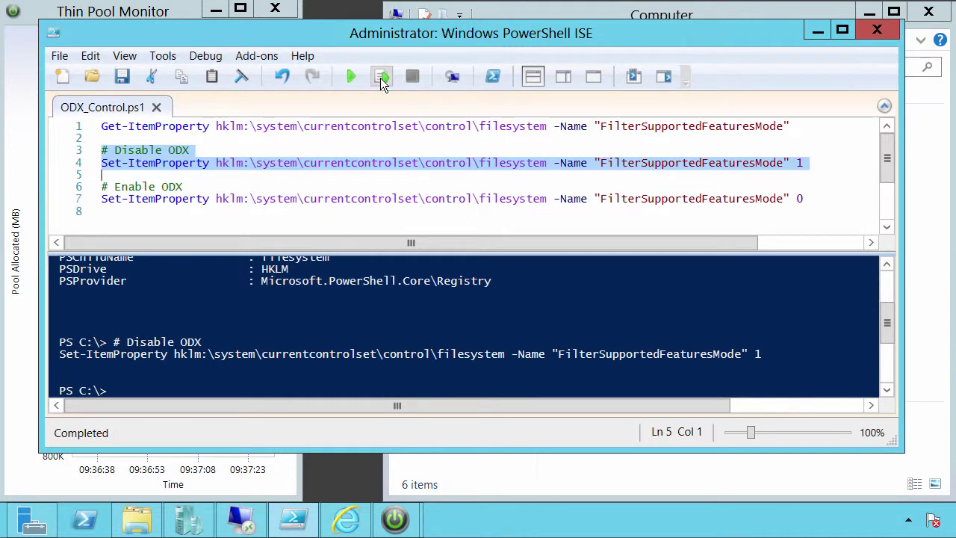
pyautogui.click(819, 34)
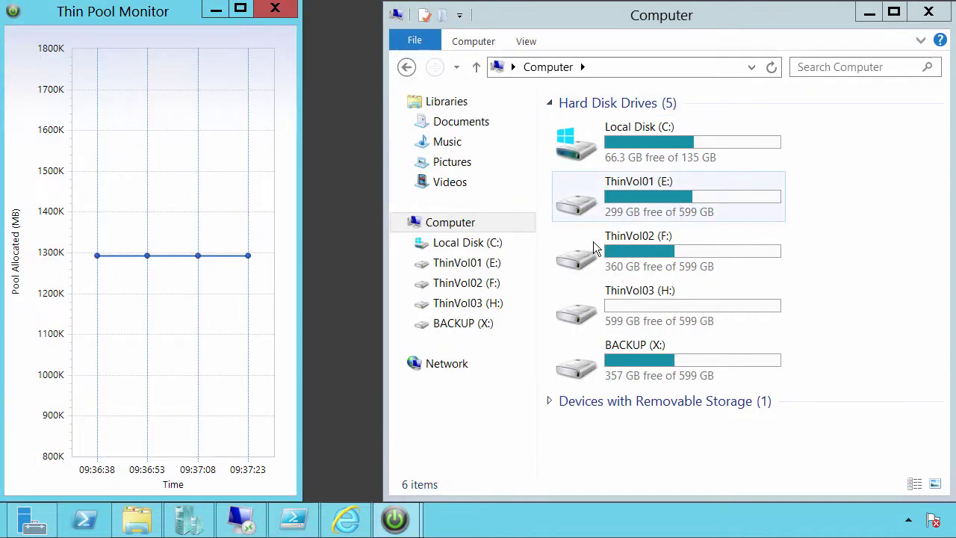
# Step: Copy 200GB.vhdx from ThinVol01 (E:) into the Target folder on ThinVol03 (H:)
pyautogui.click(478, 268)
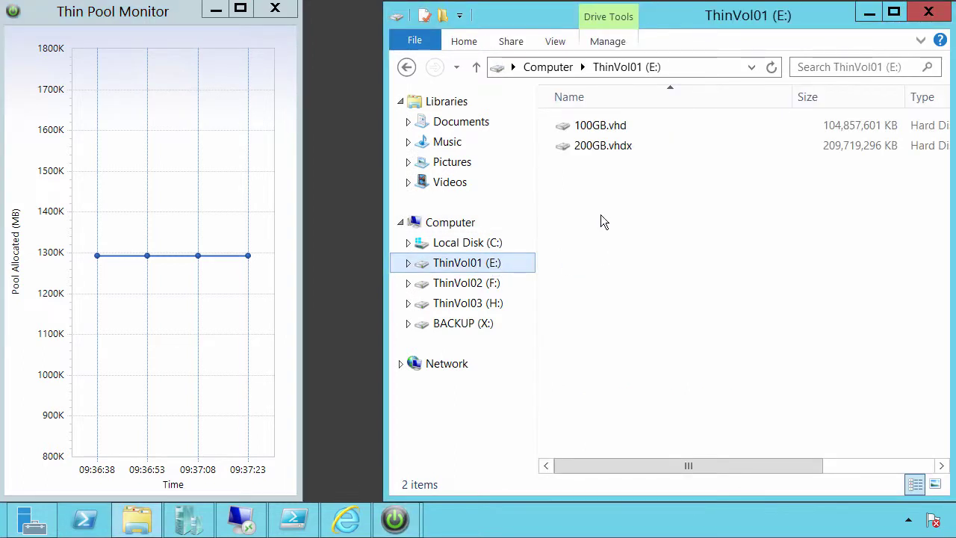
pyautogui.rightClick(595, 153)
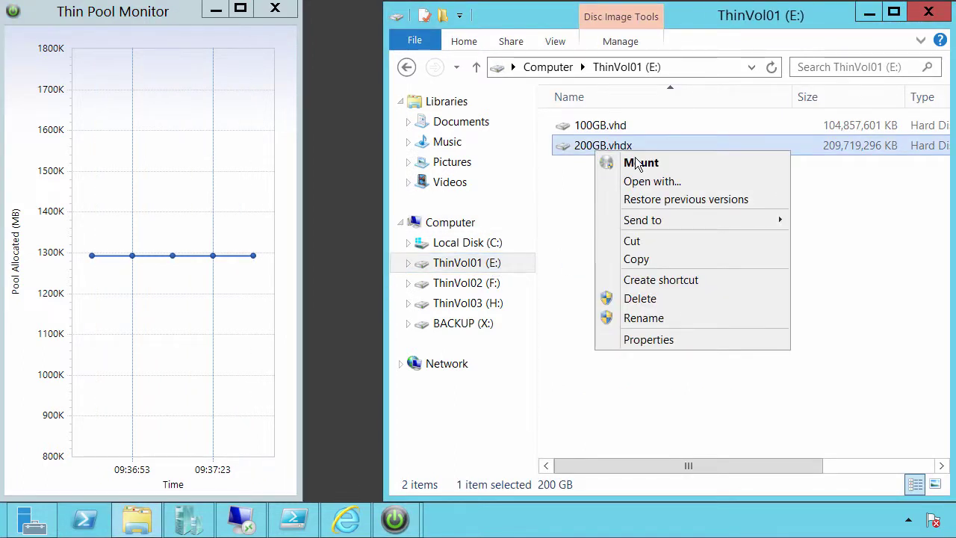
pyautogui.click(654, 260)
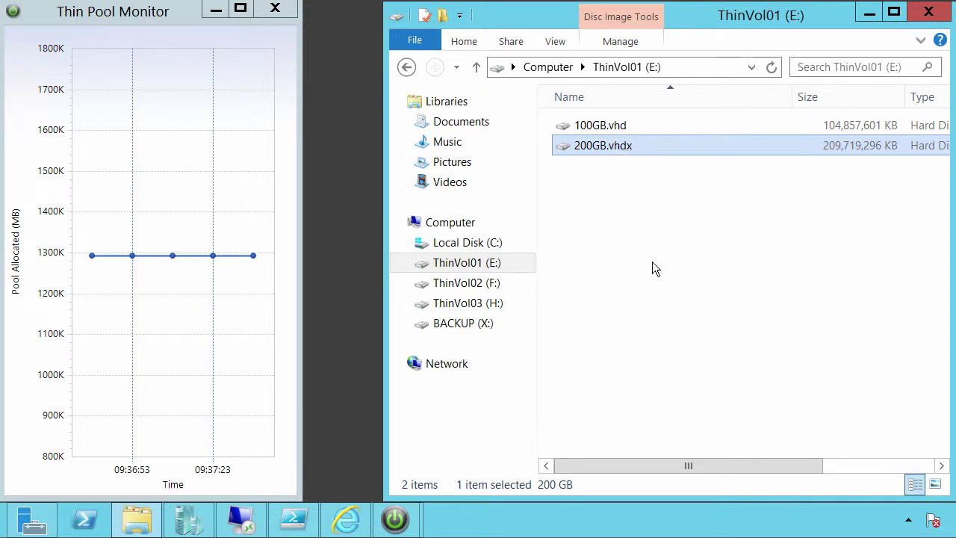
pyautogui.click(497, 303)
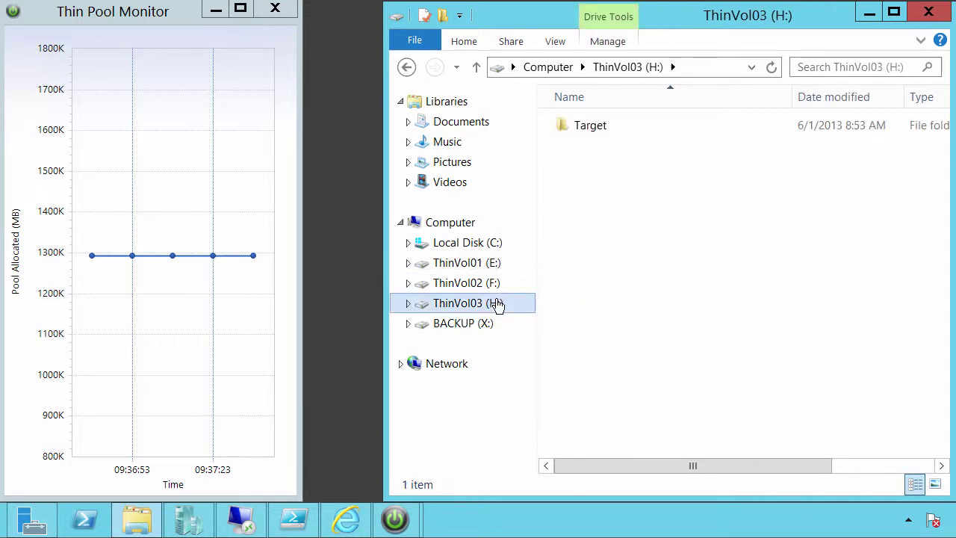
pyautogui.click(582, 127)
pyautogui.rightClick(582, 128)
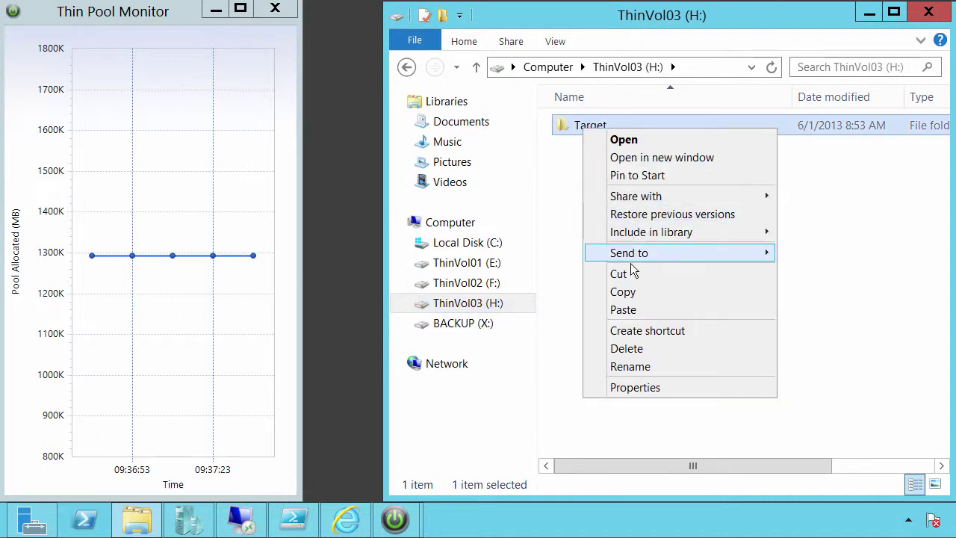
pyautogui.click(624, 310)
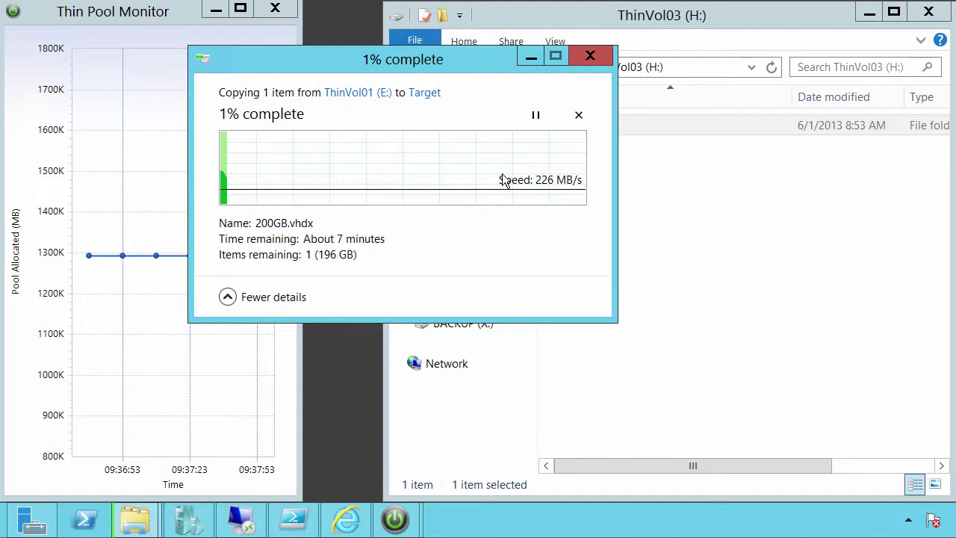
pyautogui.moveTo(471, 67); pyautogui.dragTo(612, 38)
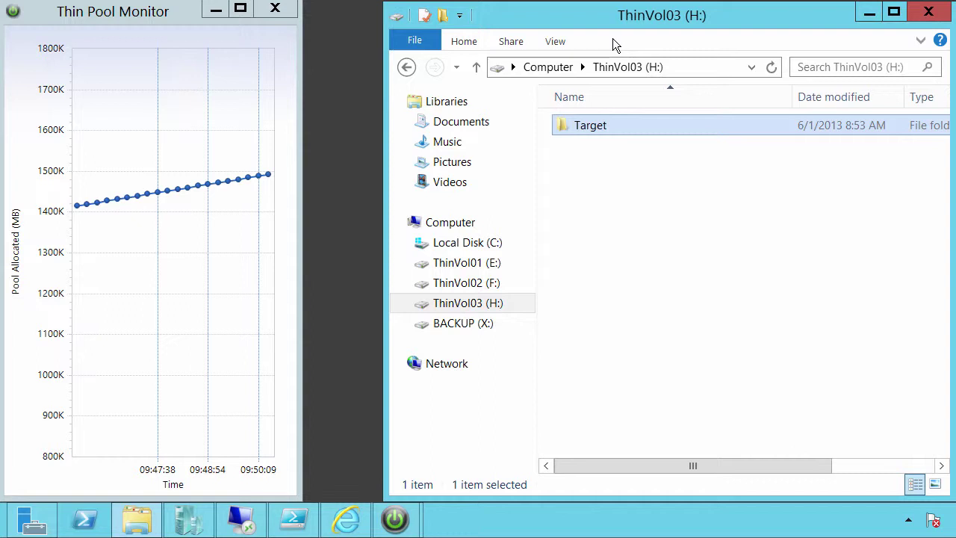
# Step: Permanently delete the copied 200GB.vhdx from the Target folder on ThinVol03 (H:)
pyautogui.doubleClick(588, 129)
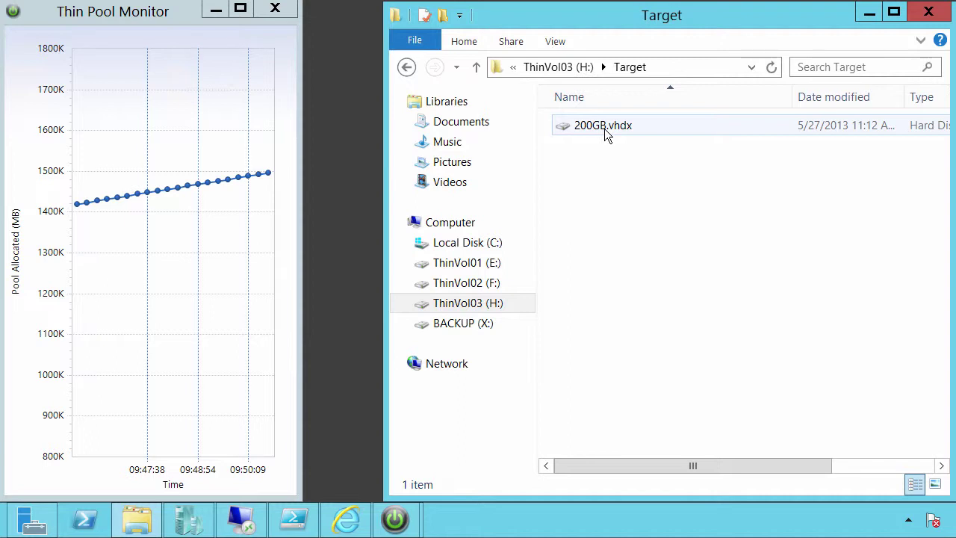
pyautogui.click(604, 129)
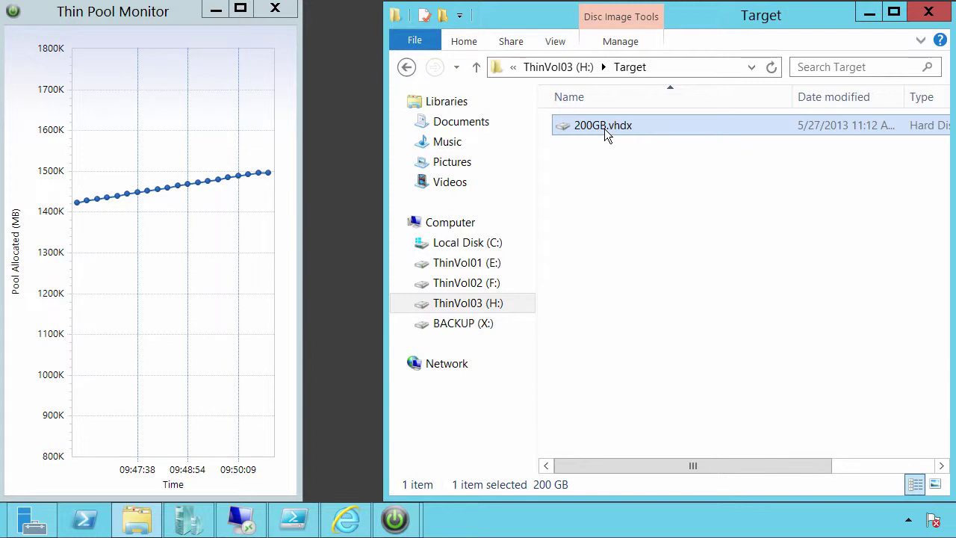
pyautogui.rightClick(604, 132)
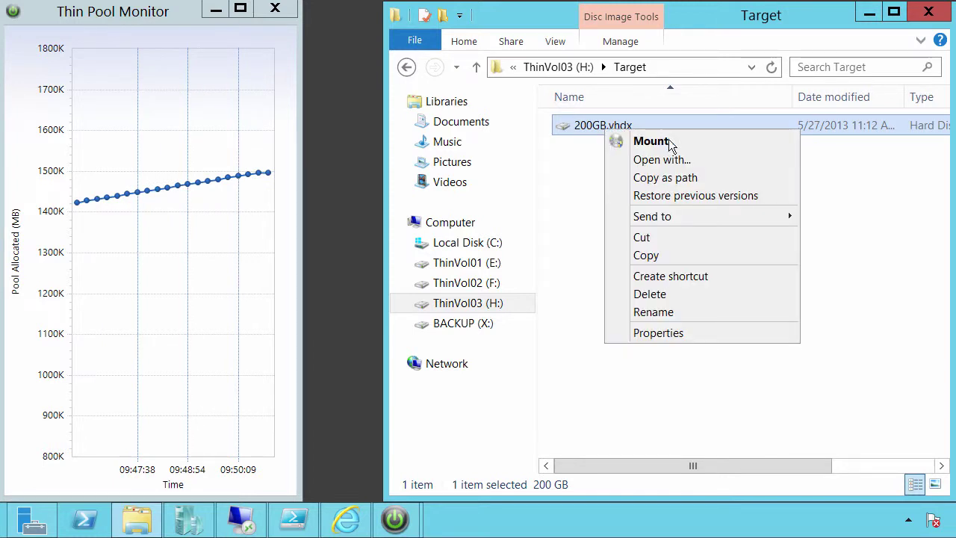
pyautogui.click(650, 294)
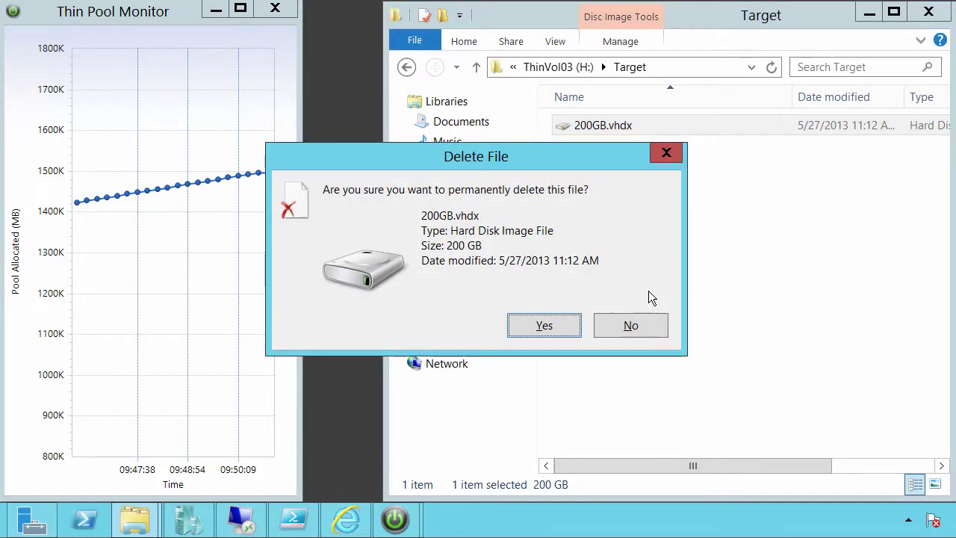
pyautogui.click(549, 327)
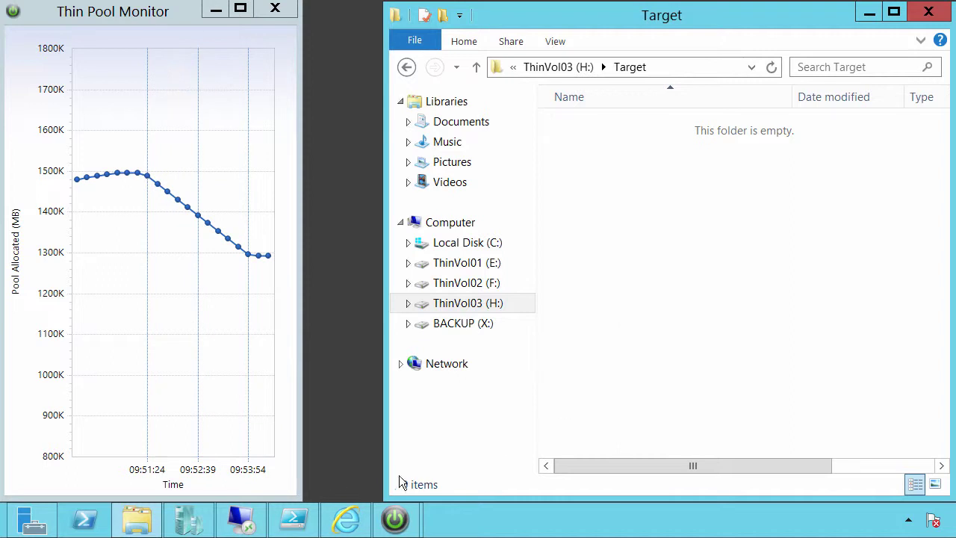
# Step: Switch to the windows2012vm Remote Desktop session and view the virtual machine's drives in File Explorer
pyautogui.click(251, 526)
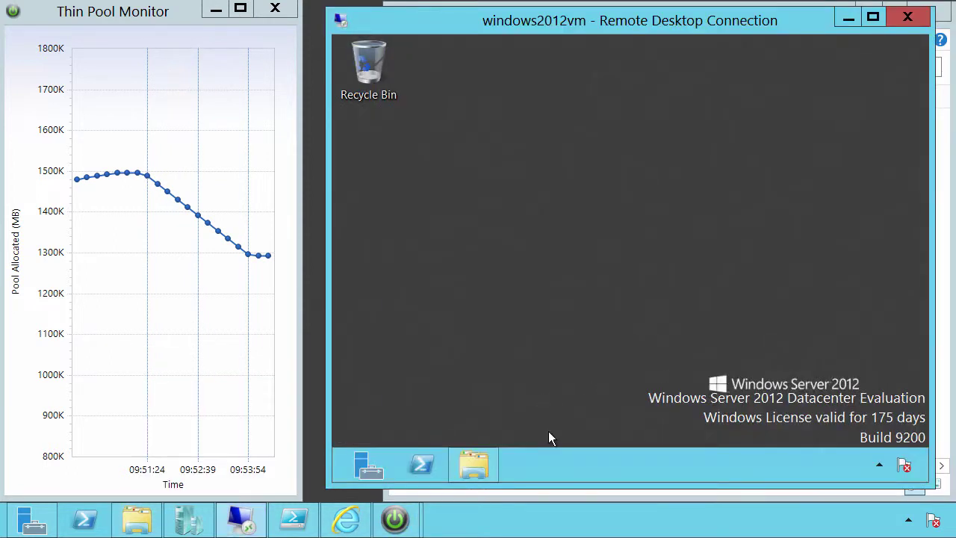
pyautogui.click(473, 463)
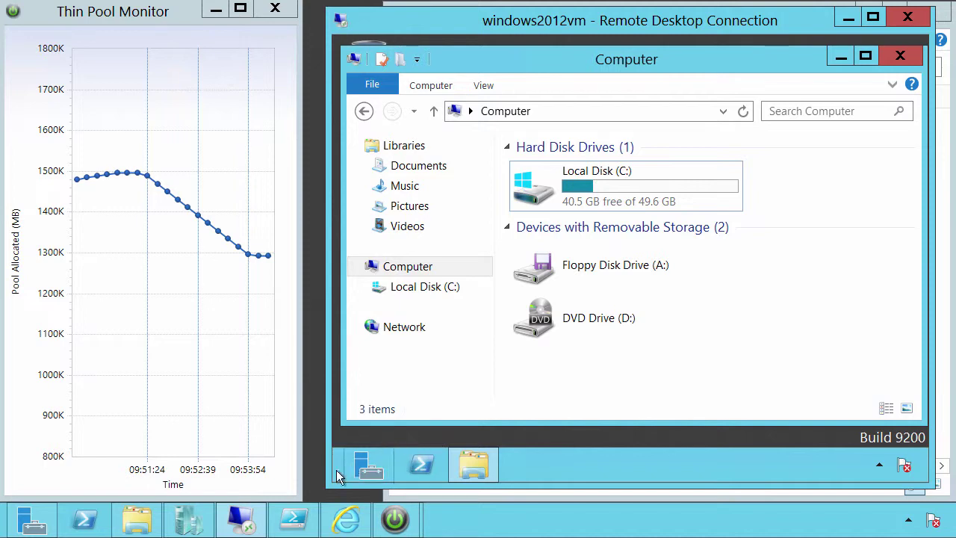
# Step: Switch to Hyper-V Manager and add a hard drive to the SCSI Controller in the Windows2012 virtual machine's settings
pyautogui.click(196, 525)
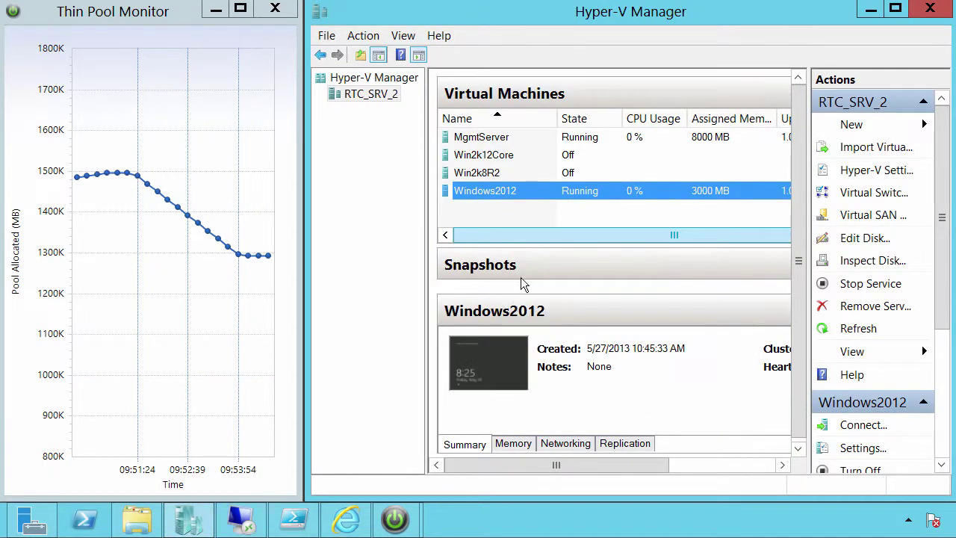
pyautogui.rightClick(561, 194)
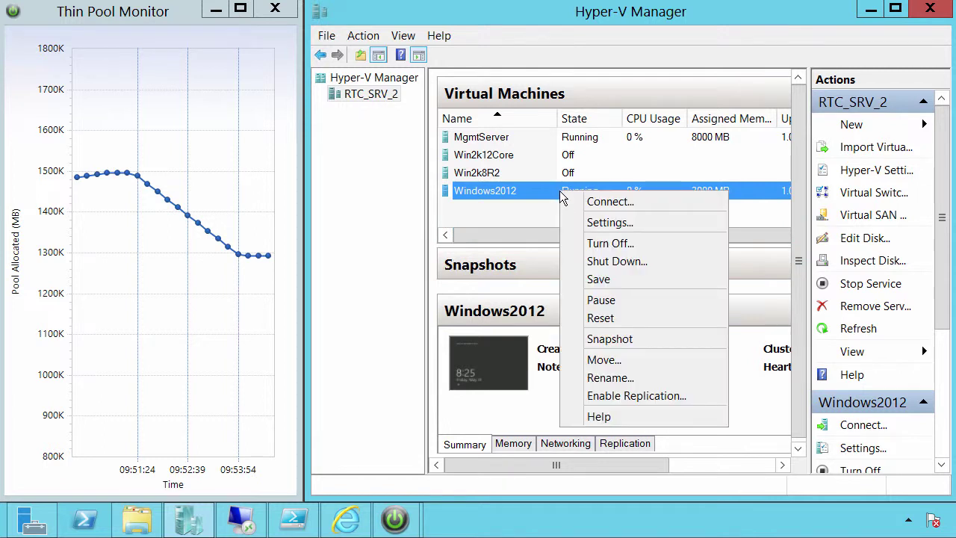
pyautogui.click(577, 220)
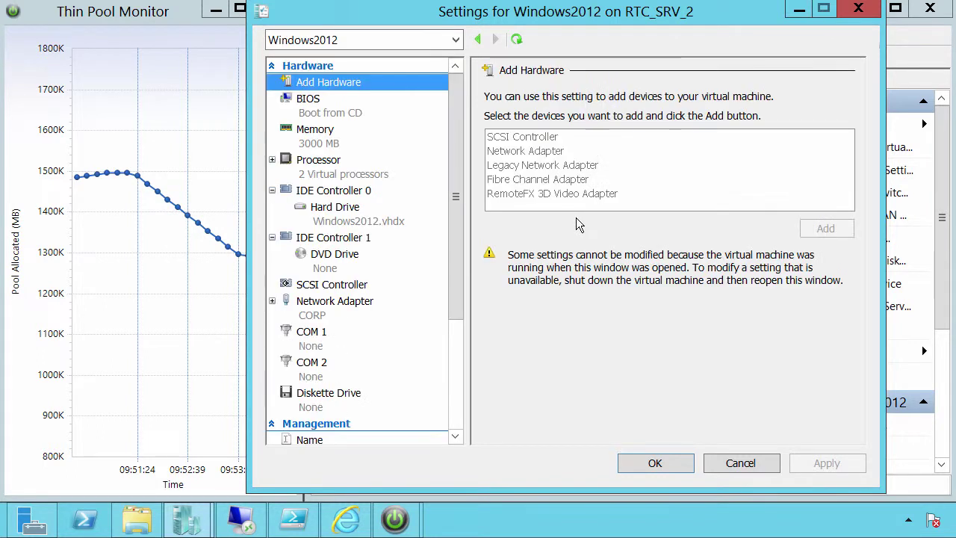
pyautogui.click(362, 288)
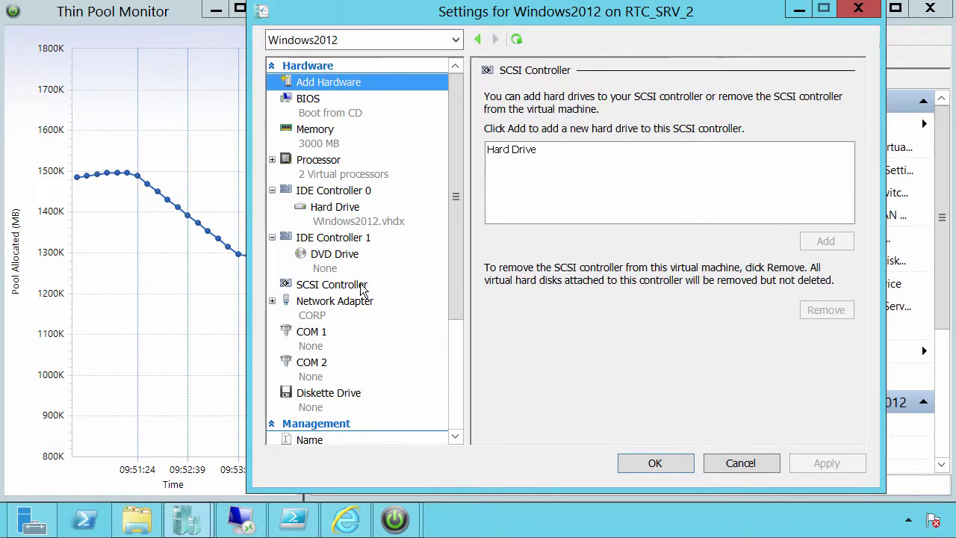
pyautogui.click(512, 152)
pyautogui.click(821, 239)
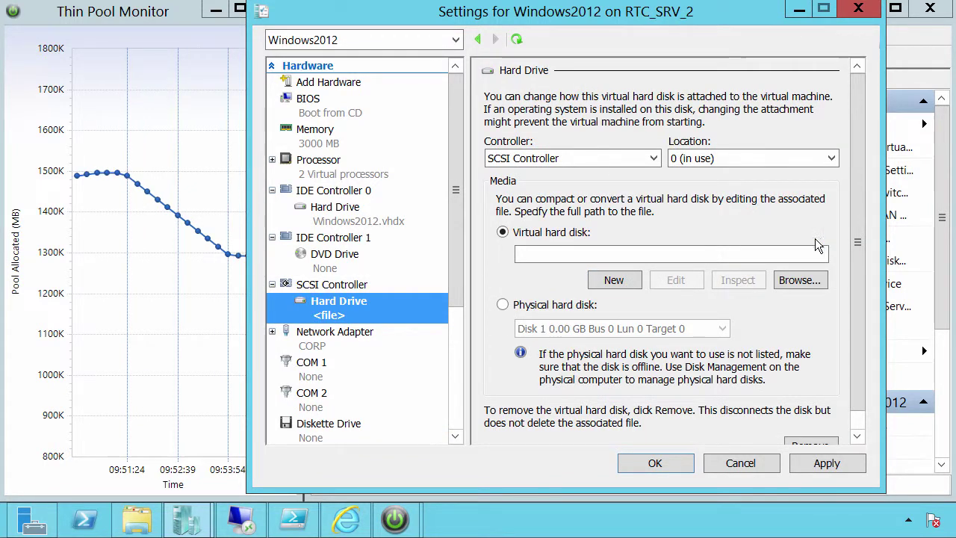
# Step: Select 300GB.vhdx on ThinVol02 (F:) as the virtual hard disk file for the new SCSI hard drive
pyautogui.click(753, 254)
pyautogui.click(782, 283)
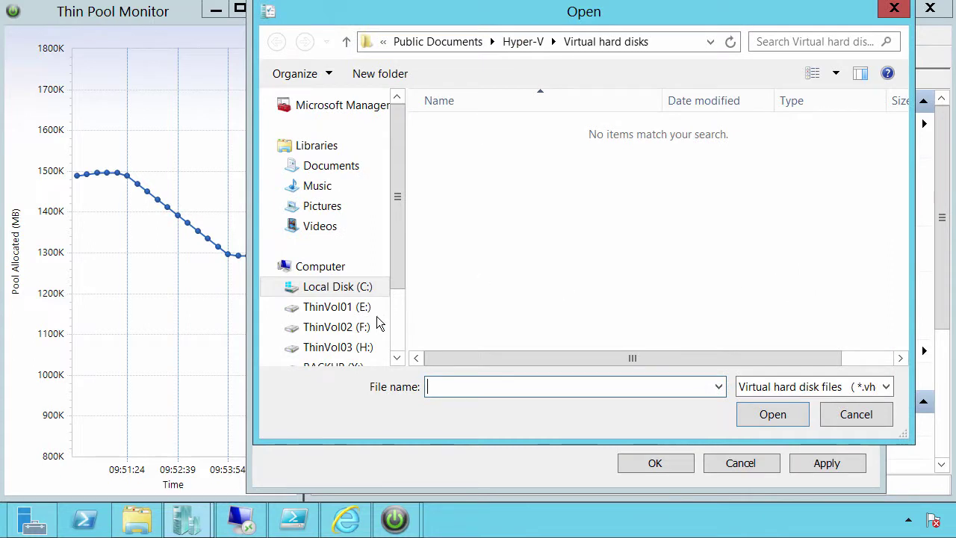
pyautogui.click(351, 328)
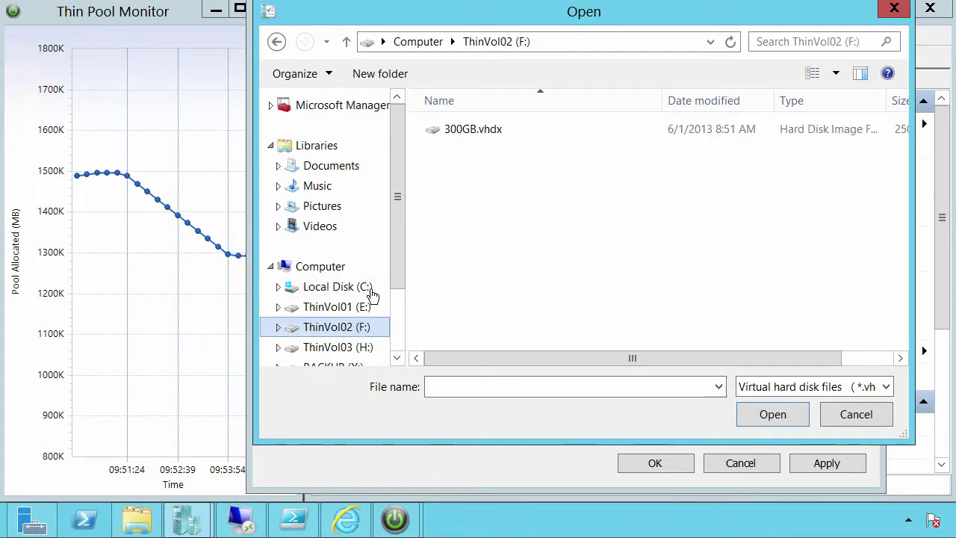
pyautogui.click(451, 133)
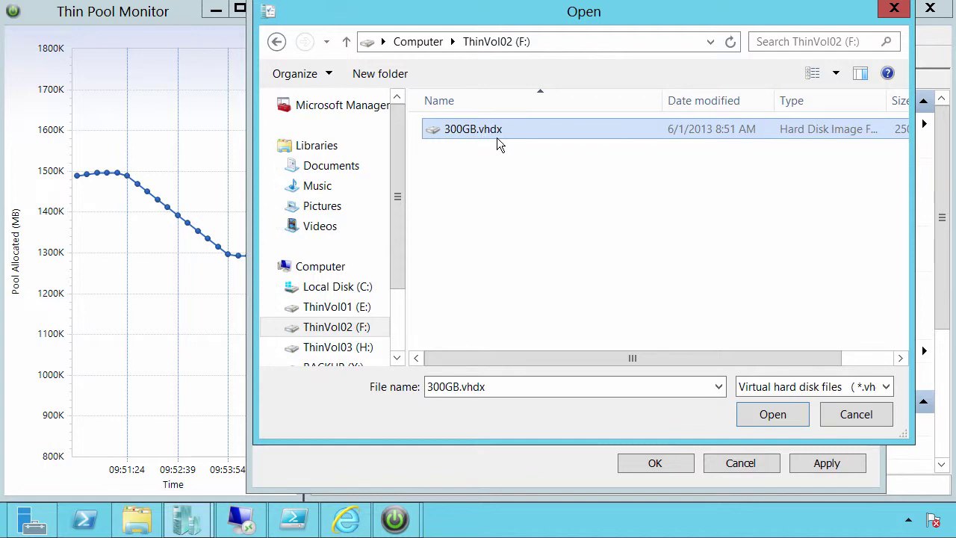
pyautogui.click(747, 415)
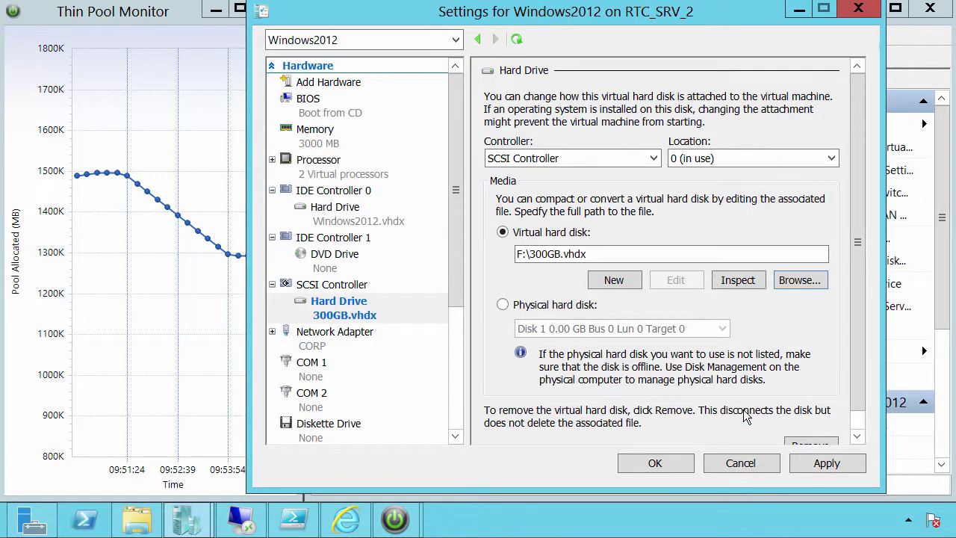
# Step: Apply the new hard drive settings to the Windows2012 virtual machine and return to its windows2012vm Remote Desktop session
pyautogui.click(822, 464)
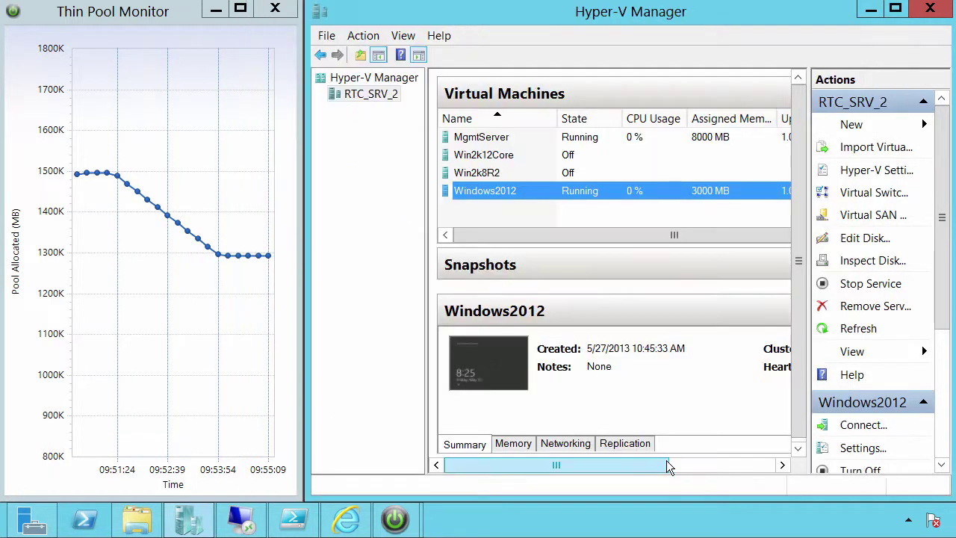
pyautogui.click(868, 11)
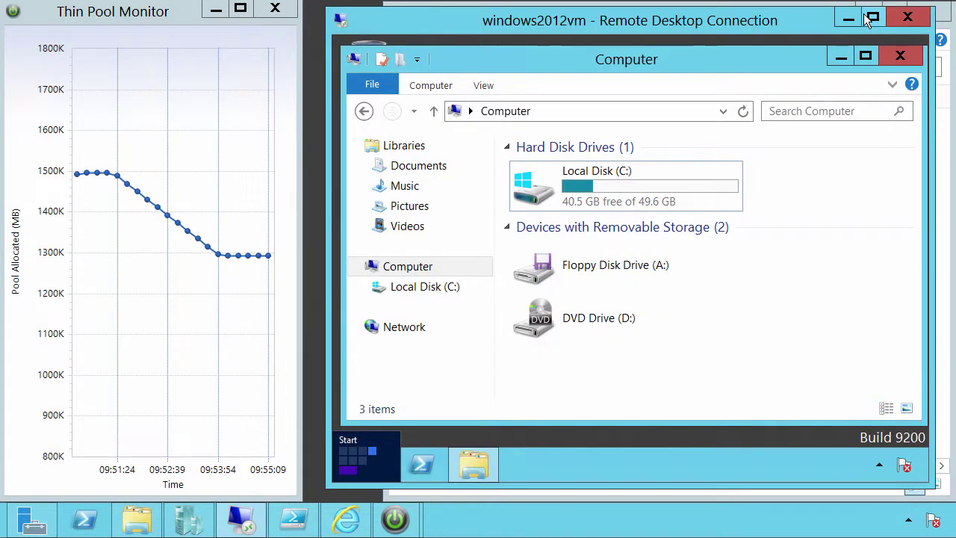
pyautogui.click(697, 335)
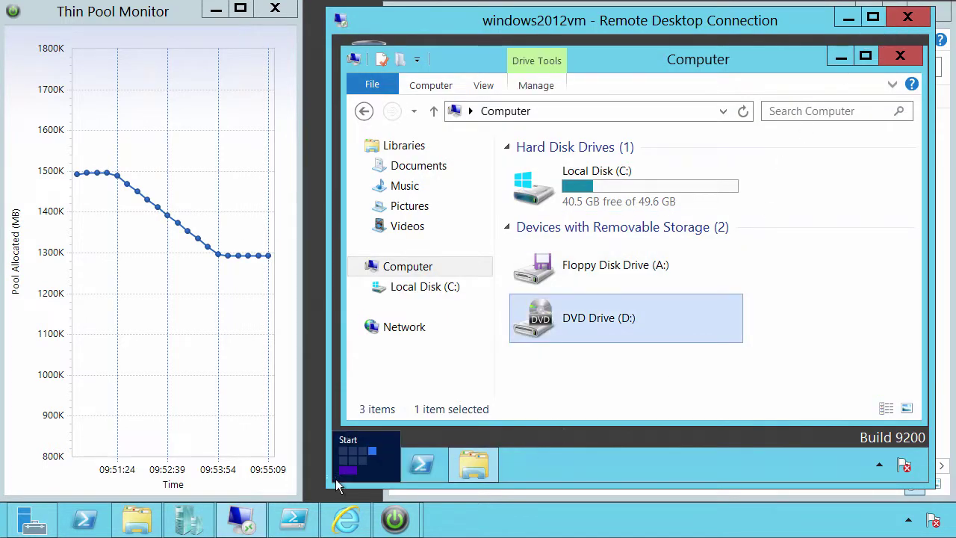
# Step: Bring the attached 300 GB Disk 1 online in the virtual machine's Disk Management, and close Disk Management
pyautogui.rightClick(336, 479)
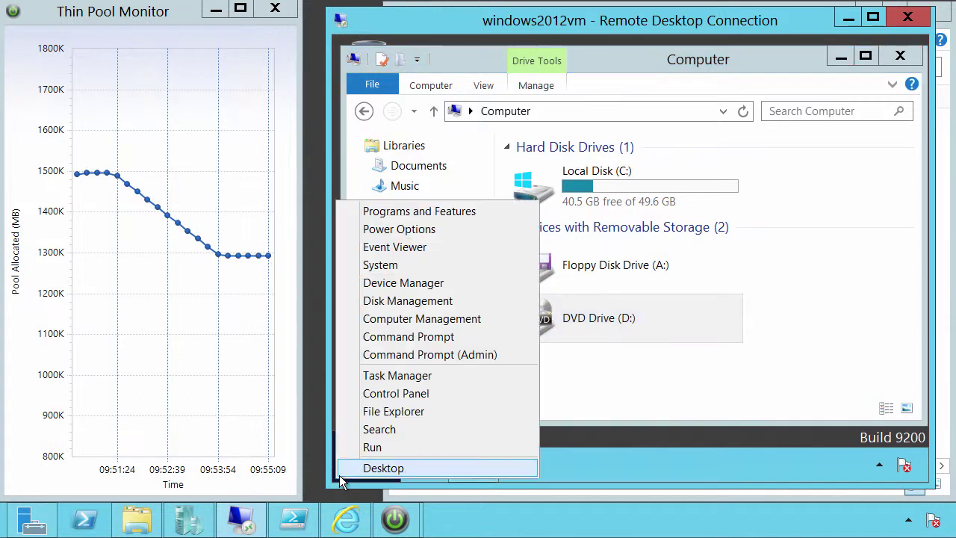
pyautogui.click(417, 303)
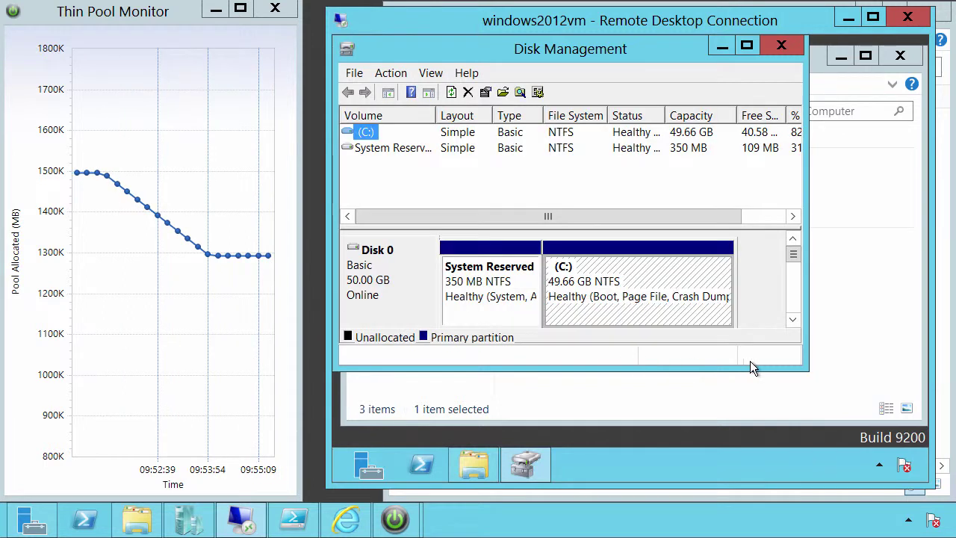
pyautogui.click(793, 320)
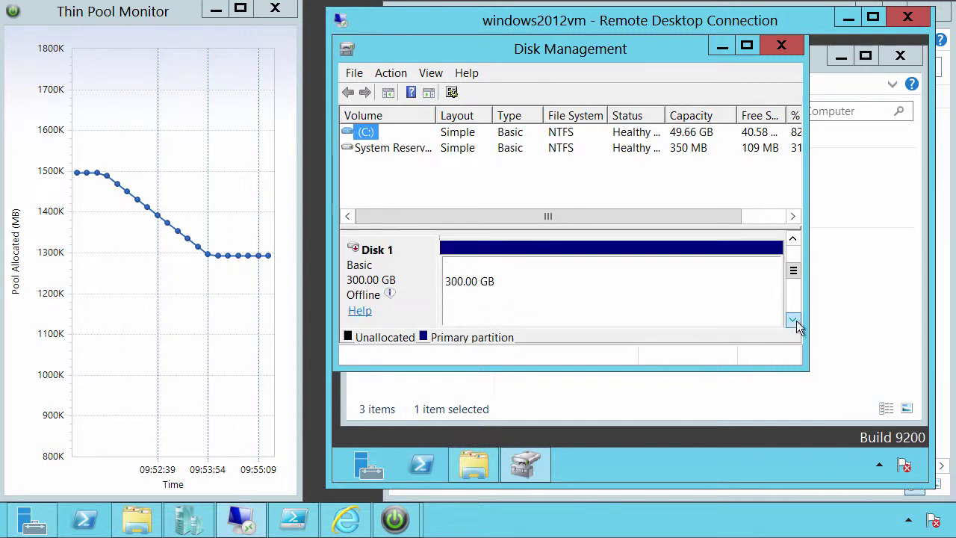
pyautogui.rightClick(434, 271)
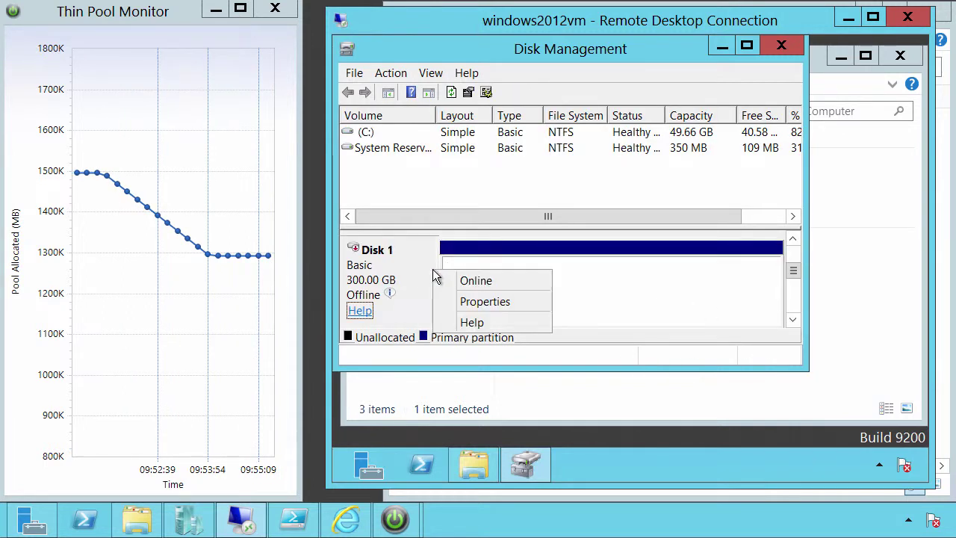
pyautogui.click(465, 281)
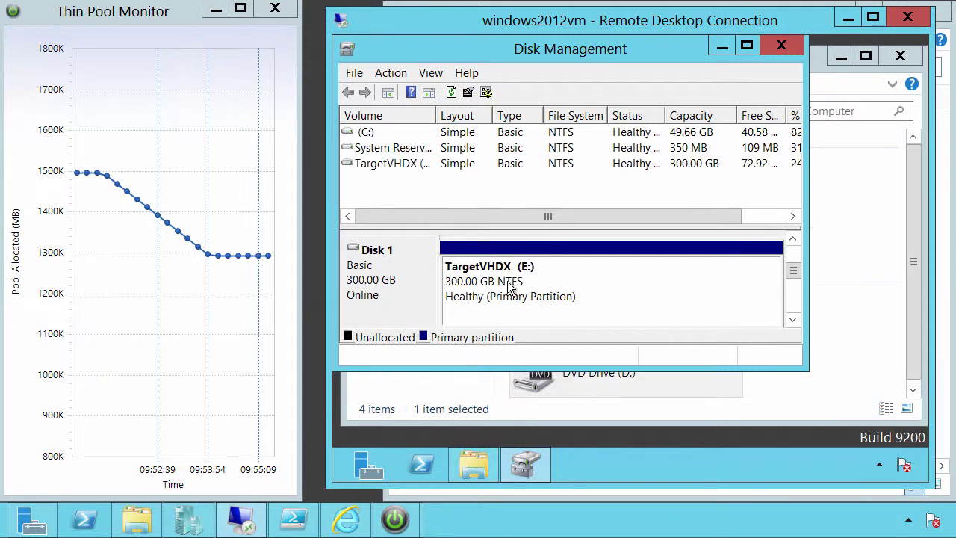
pyautogui.click(507, 288)
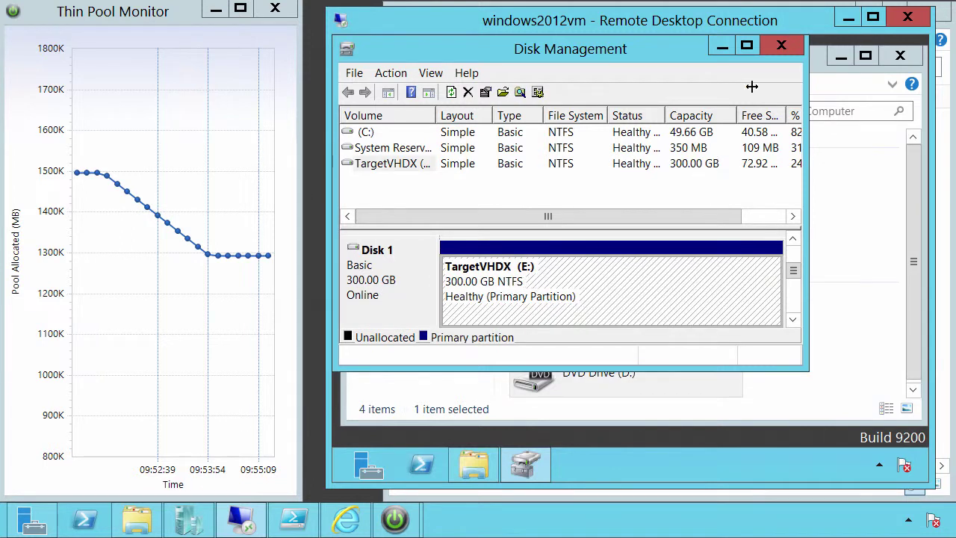
pyautogui.click(779, 47)
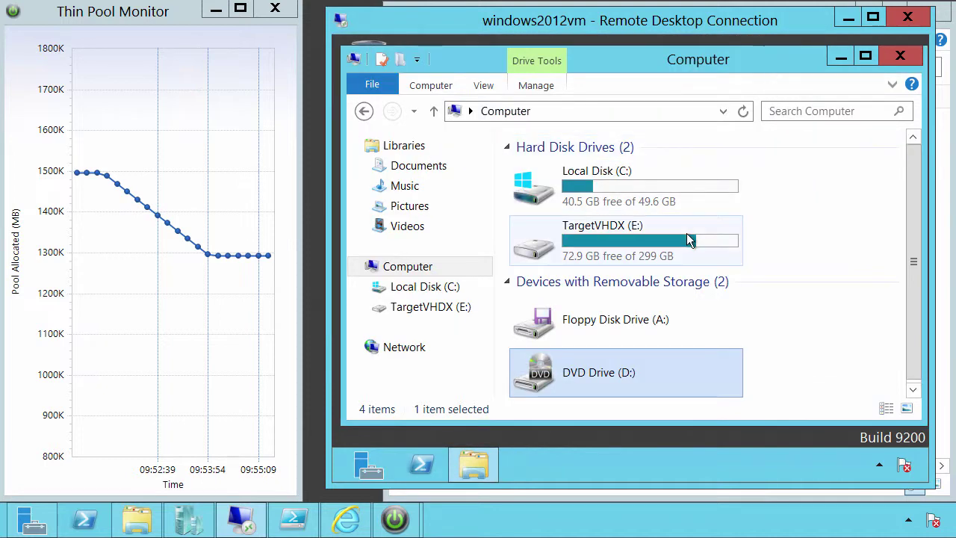
# Step: Permanently delete MyDBBackup.bck from the TargetVHDX (E:) drive inside the virtual machine
pyautogui.doubleClick(688, 239)
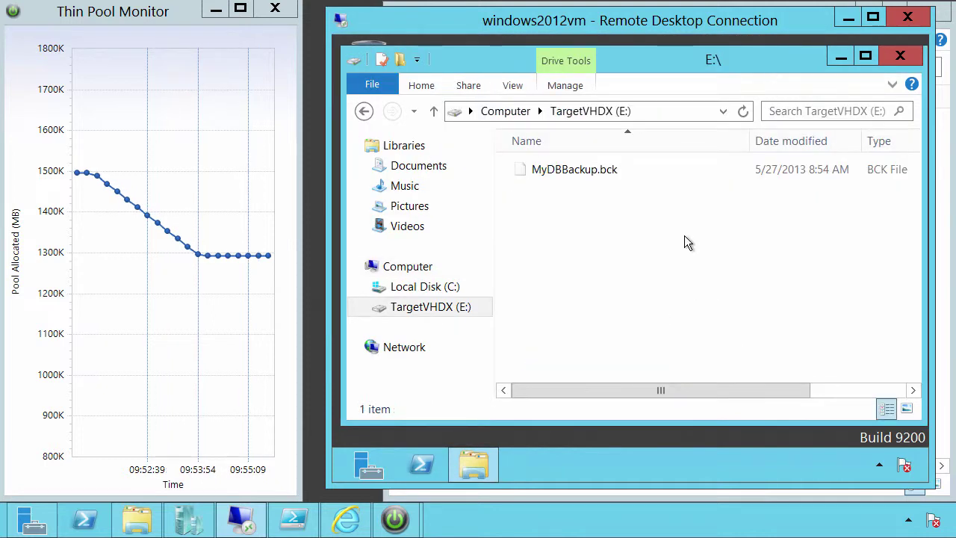
pyautogui.click(593, 177)
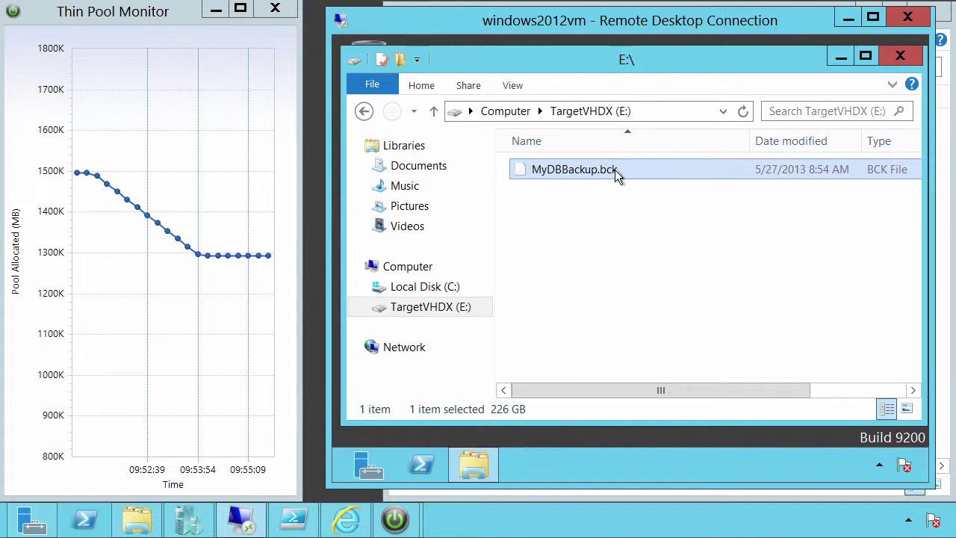
pyautogui.rightClick(614, 169)
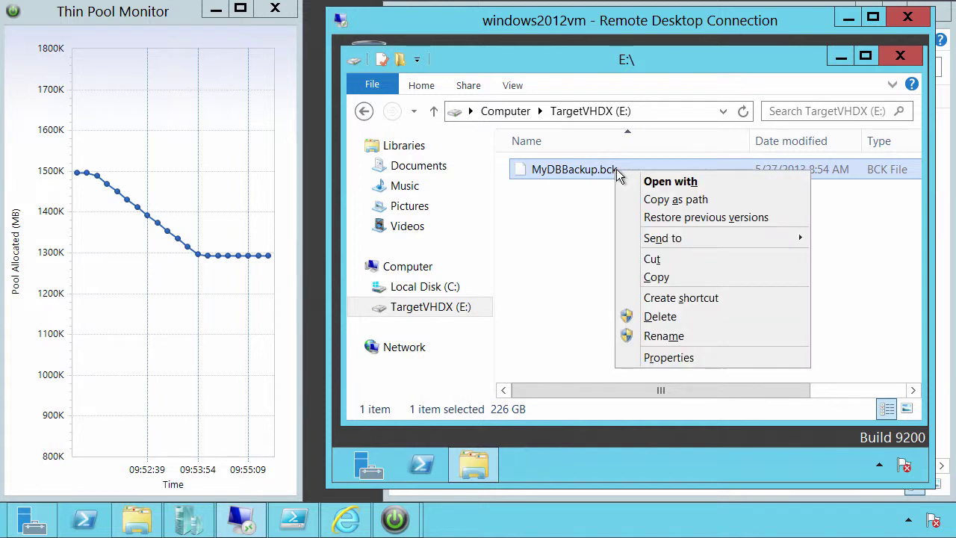
pyautogui.click(661, 317)
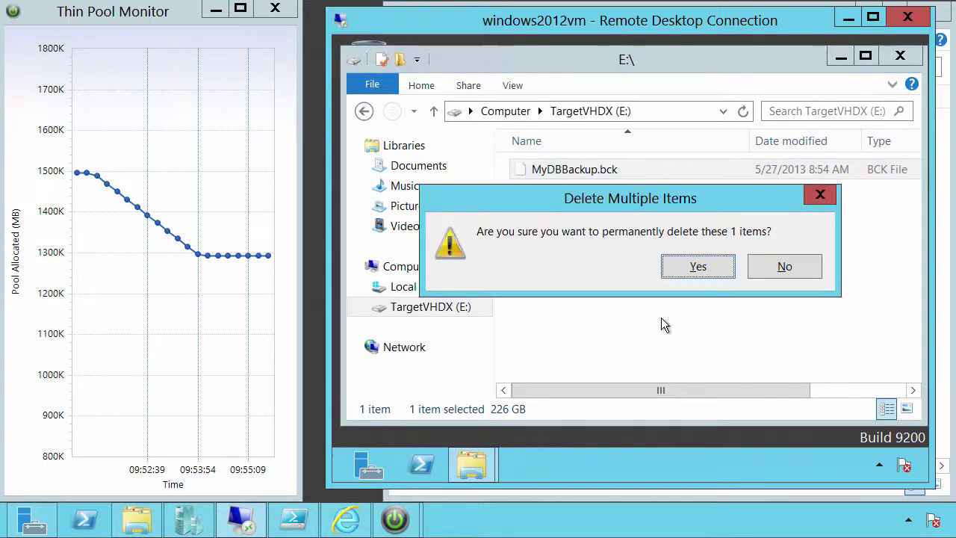
pyautogui.click(695, 273)
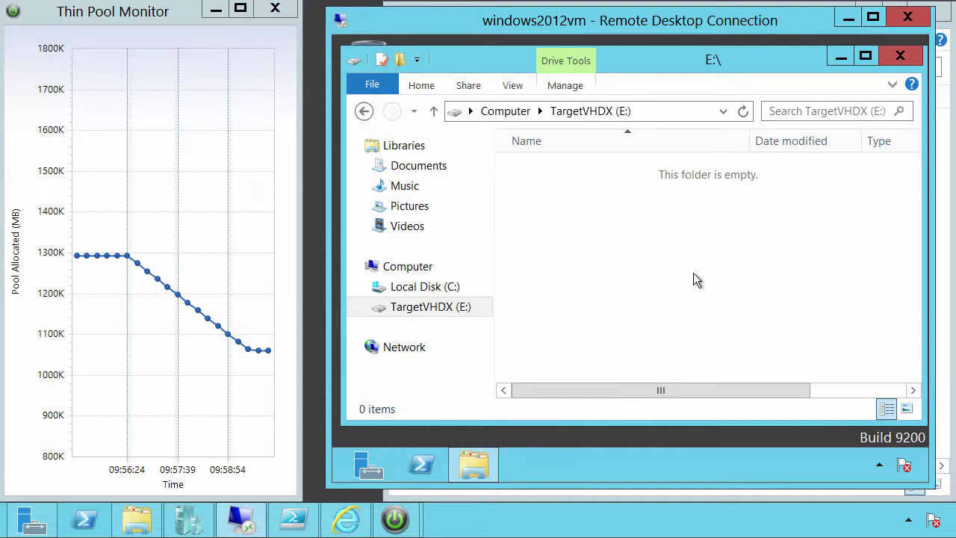
# Step: Switch to the host's File Explorer and start an Optimize Drives analysis of ThinVol01 (E:)
pyautogui.click(842, 15)
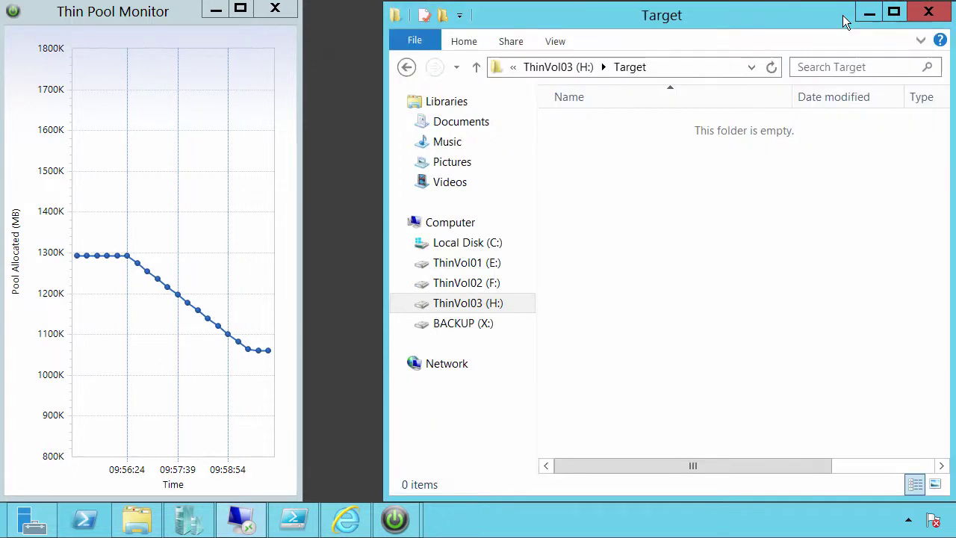
pyautogui.click(489, 264)
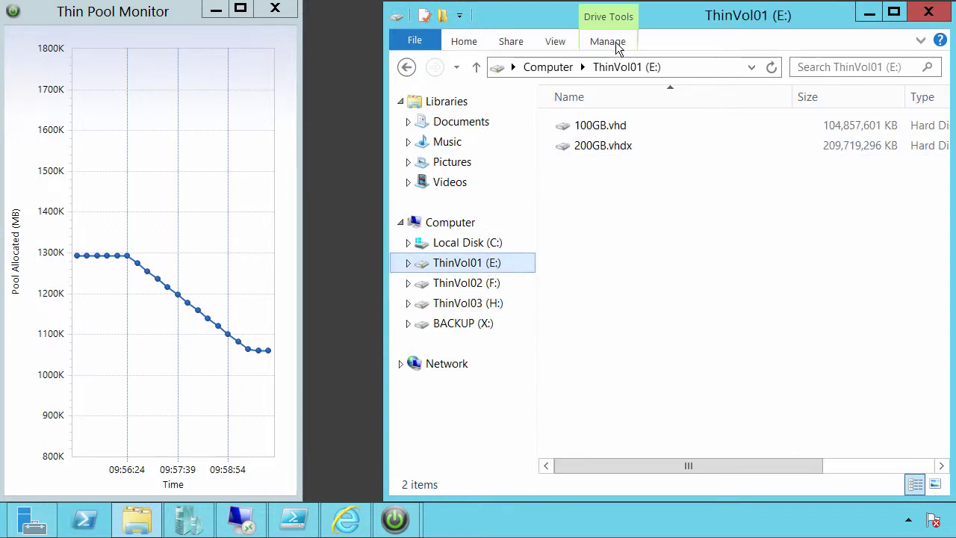
pyautogui.click(616, 43)
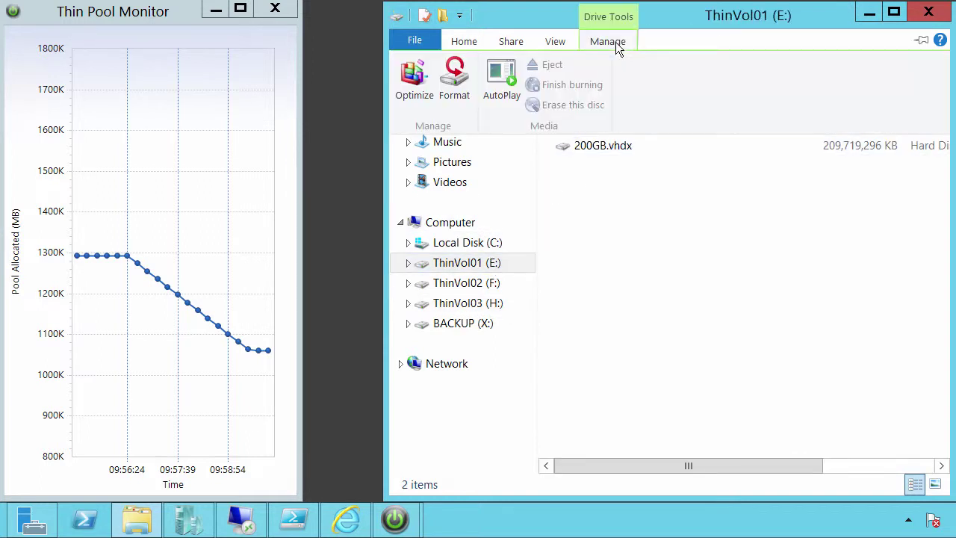
pyautogui.click(413, 86)
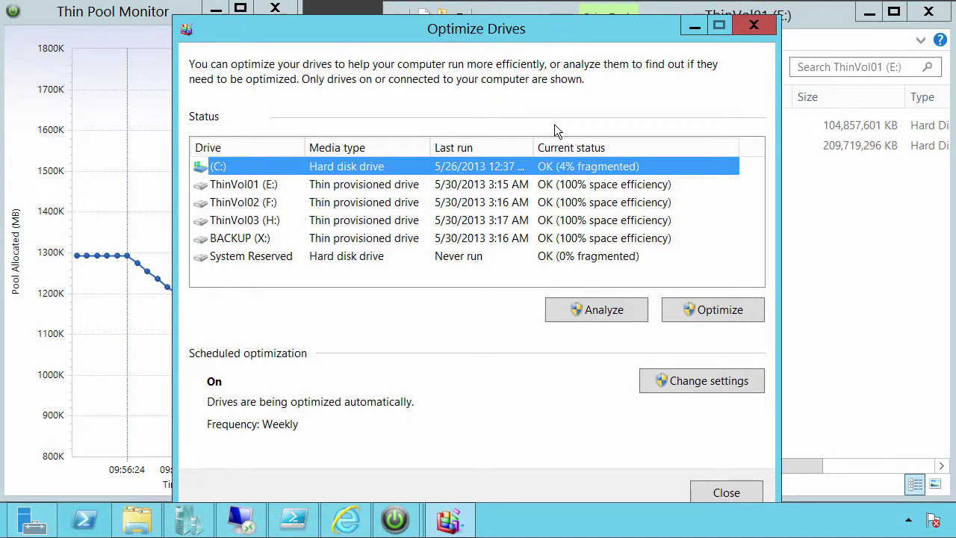
pyautogui.click(624, 185)
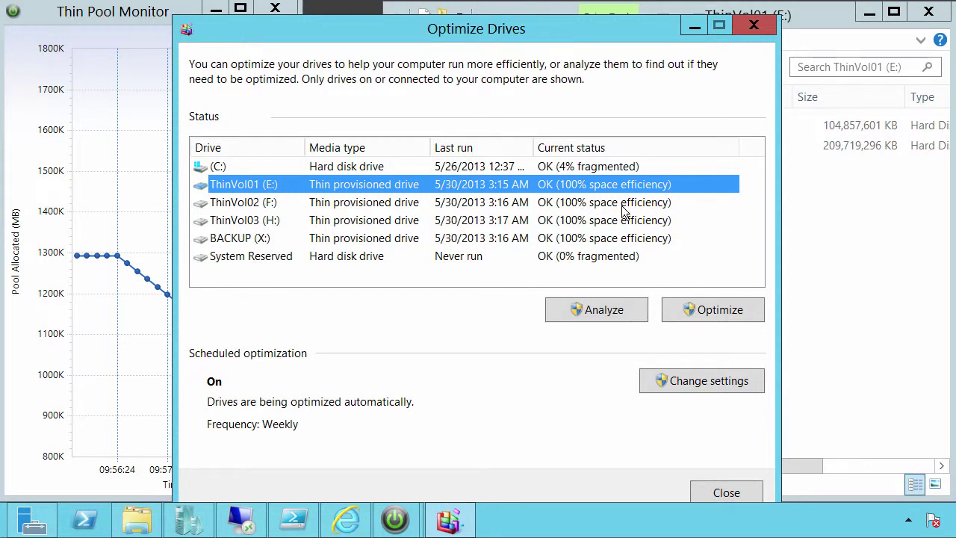
pyautogui.click(614, 310)
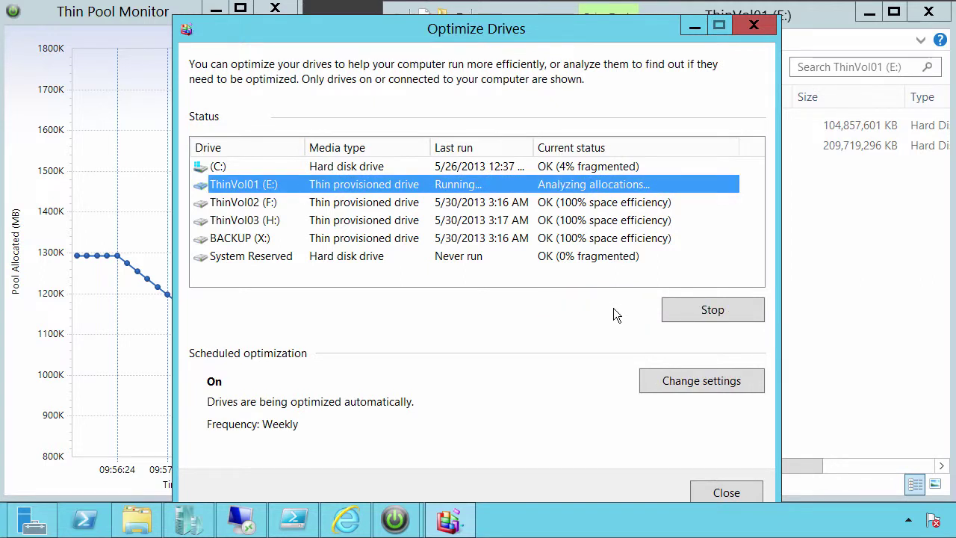